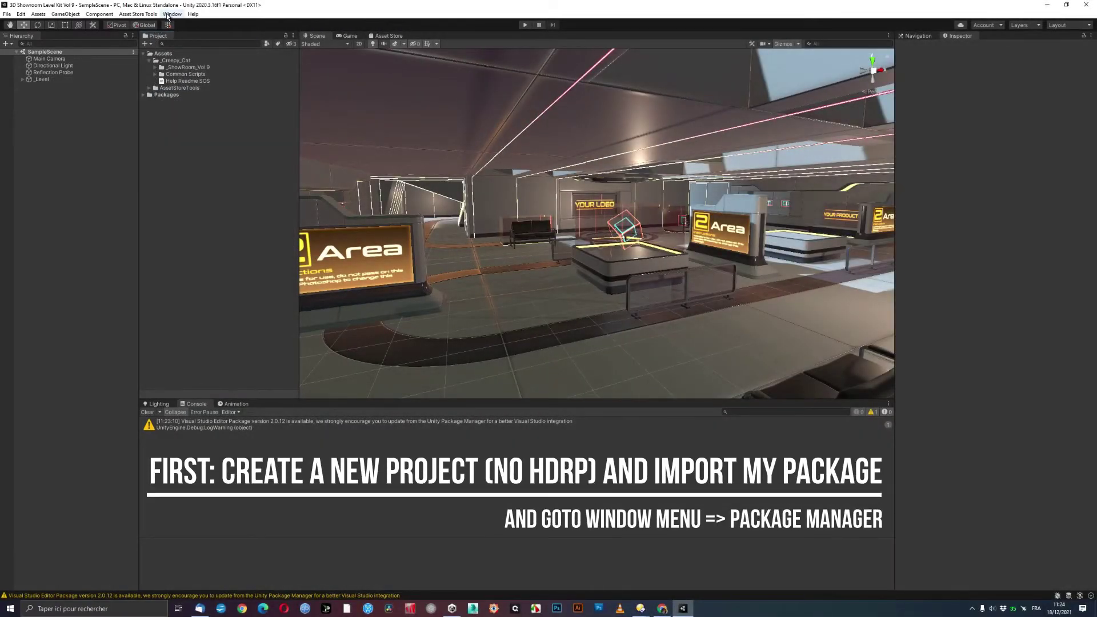
Install the Post Processing 3.1.1 package from the Unity Registry in the Package Manager.
{"action": "left_click", "coordinate": [168, 14]}
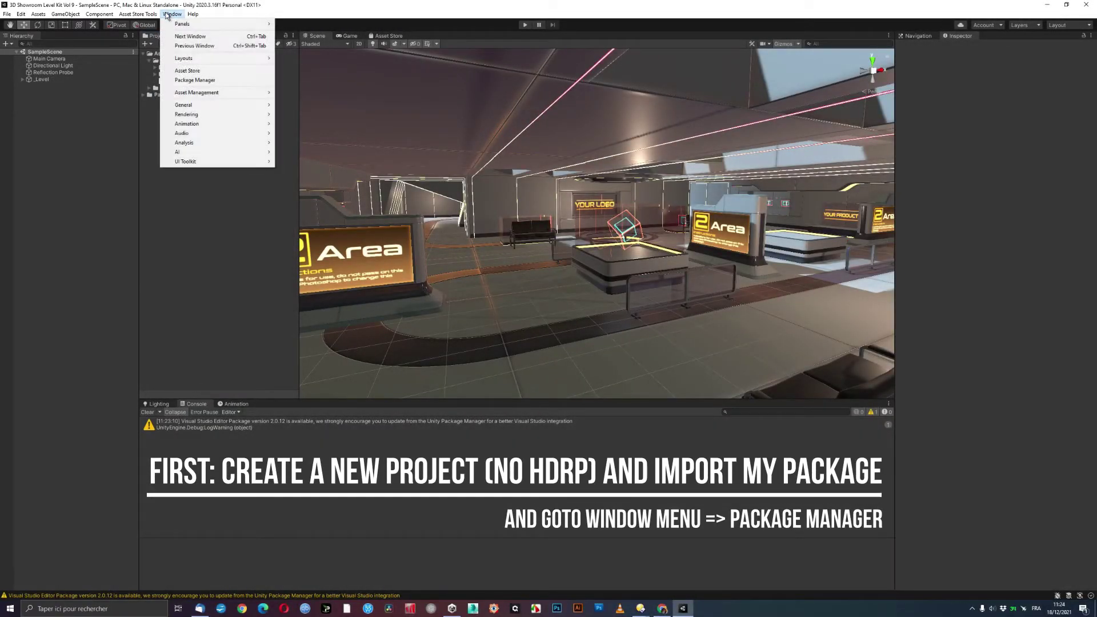
{"action": "left_click", "coordinate": [191, 82]}
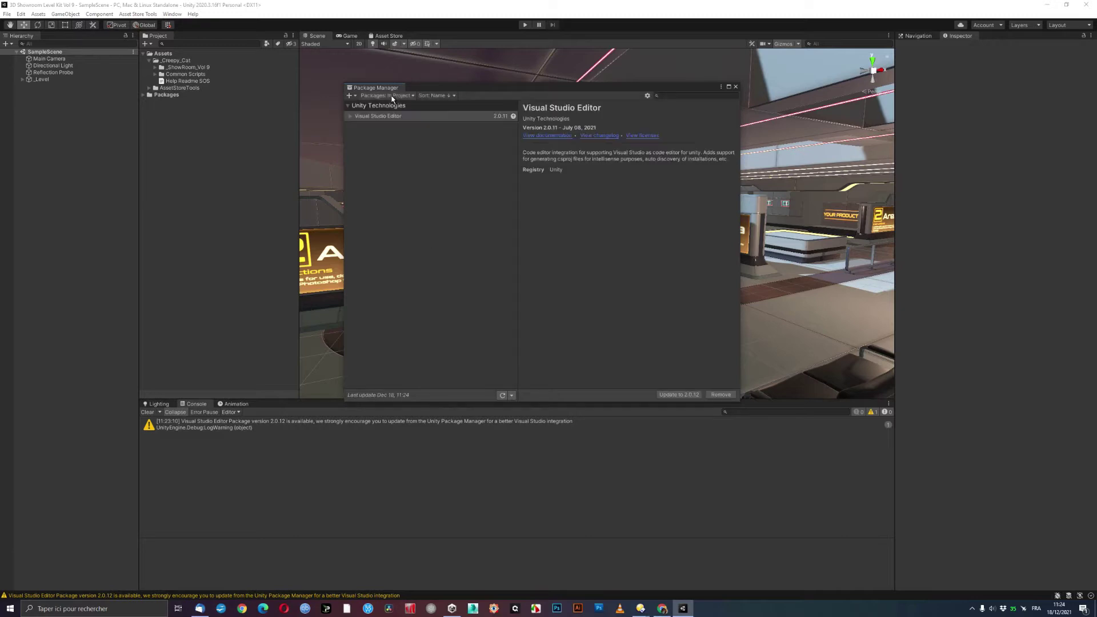
{"action": "left_click", "coordinate": [393, 96]}
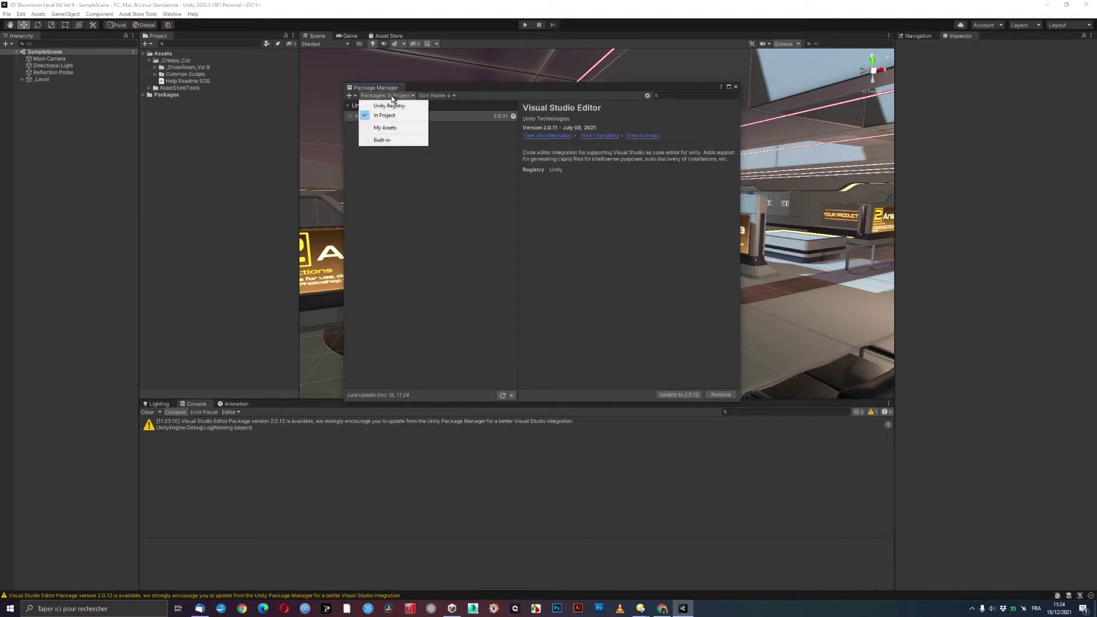
{"action": "left_click", "coordinate": [387, 106]}
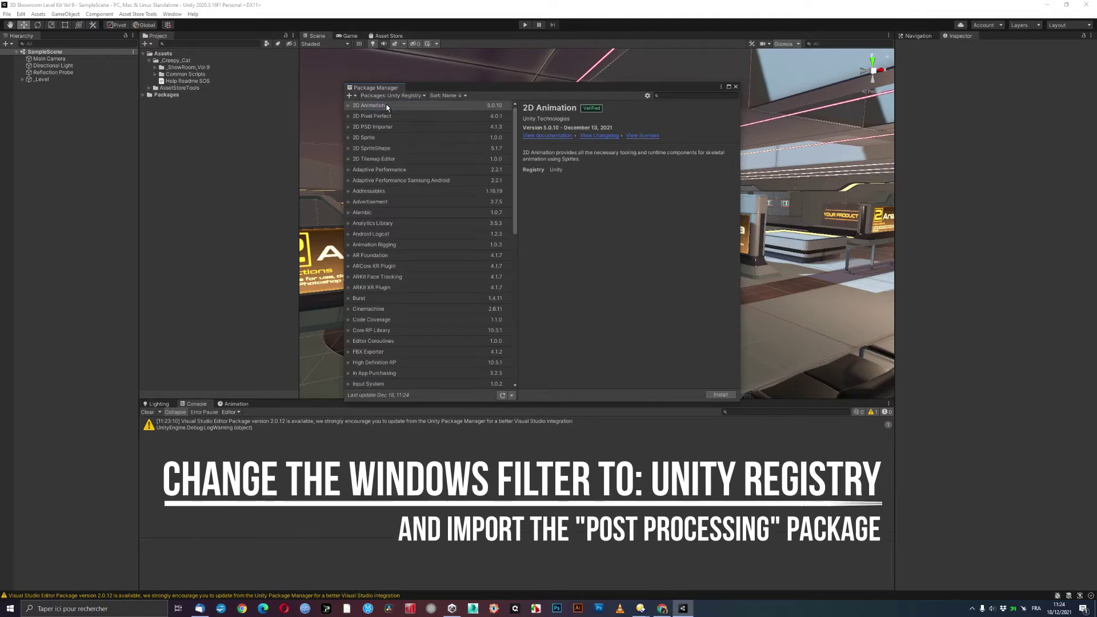
{"action": "scroll", "coordinate": [446, 263], "scroll_direction": "down", "scroll_amount": 3}
{"action": "scroll", "coordinate": [447, 263], "scroll_direction": "down", "scroll_amount": 2}
{"action": "scroll", "coordinate": [446, 263], "scroll_direction": "down", "scroll_amount": 2}
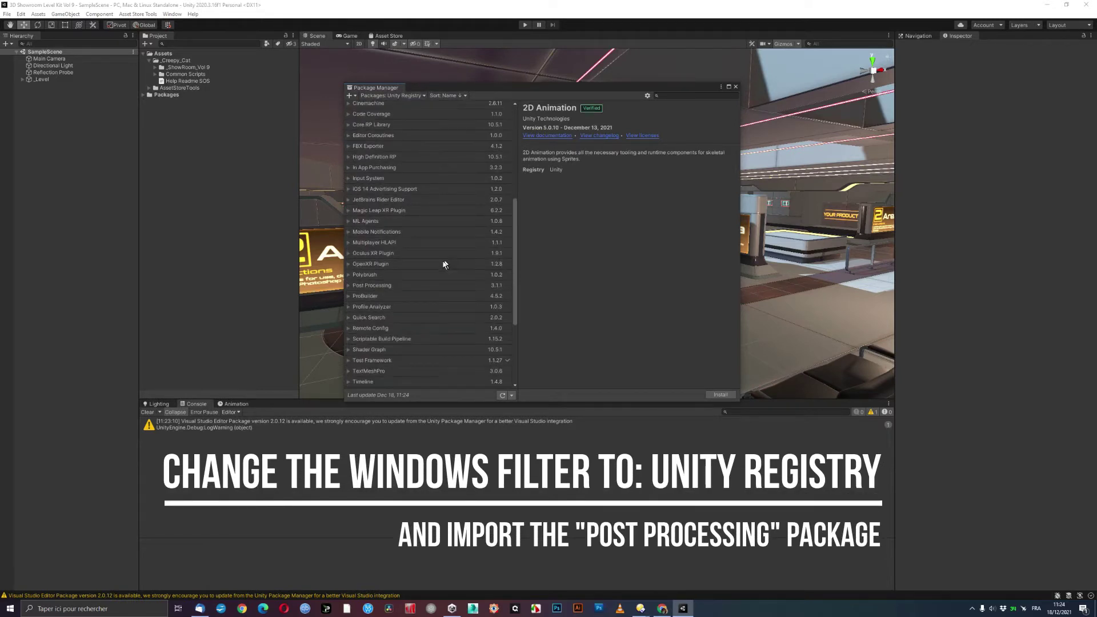
{"action": "left_click", "coordinate": [365, 285]}
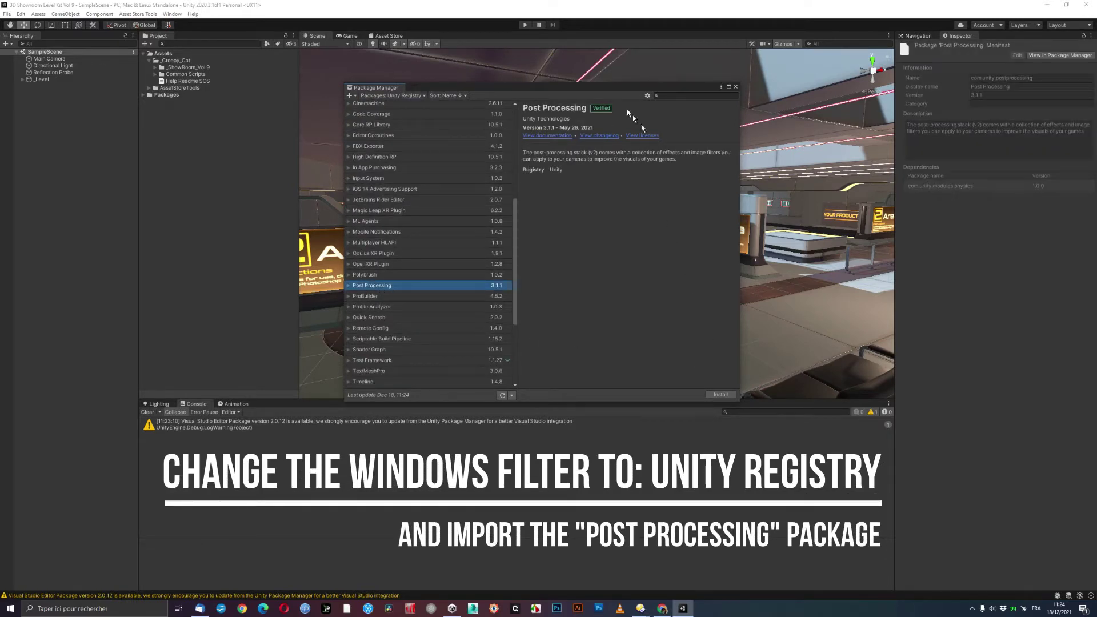
{"action": "left_click", "coordinate": [721, 395]}
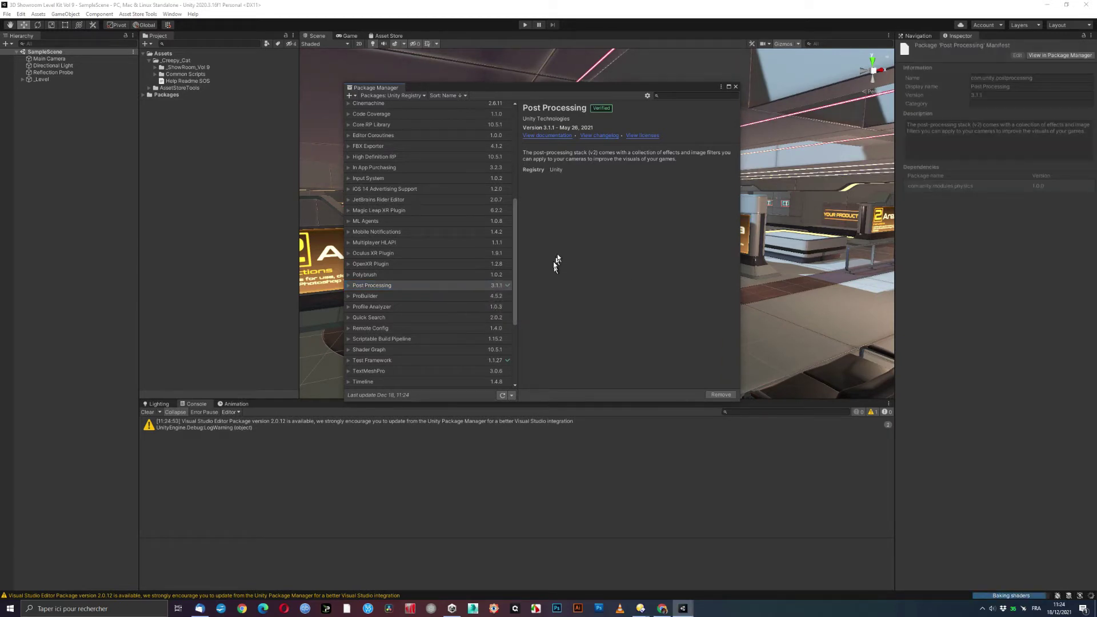
{"action": "left_click", "coordinate": [736, 87]}
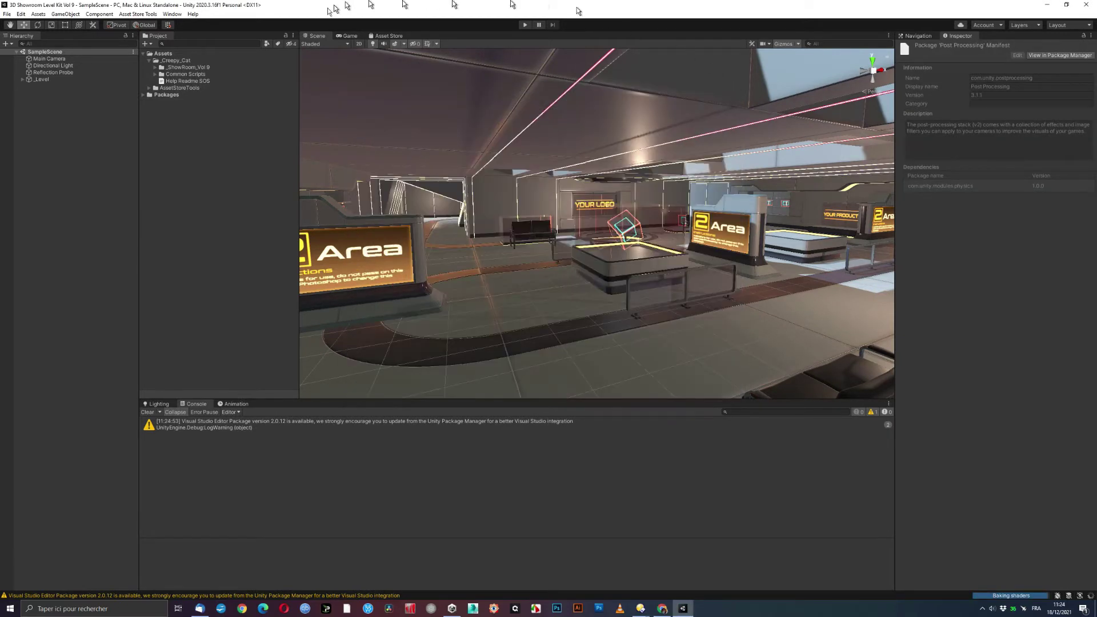
Define a PostProcessing layer on User Layer 8 in Tags and Layers.
{"action": "left_click", "coordinate": [49, 59]}
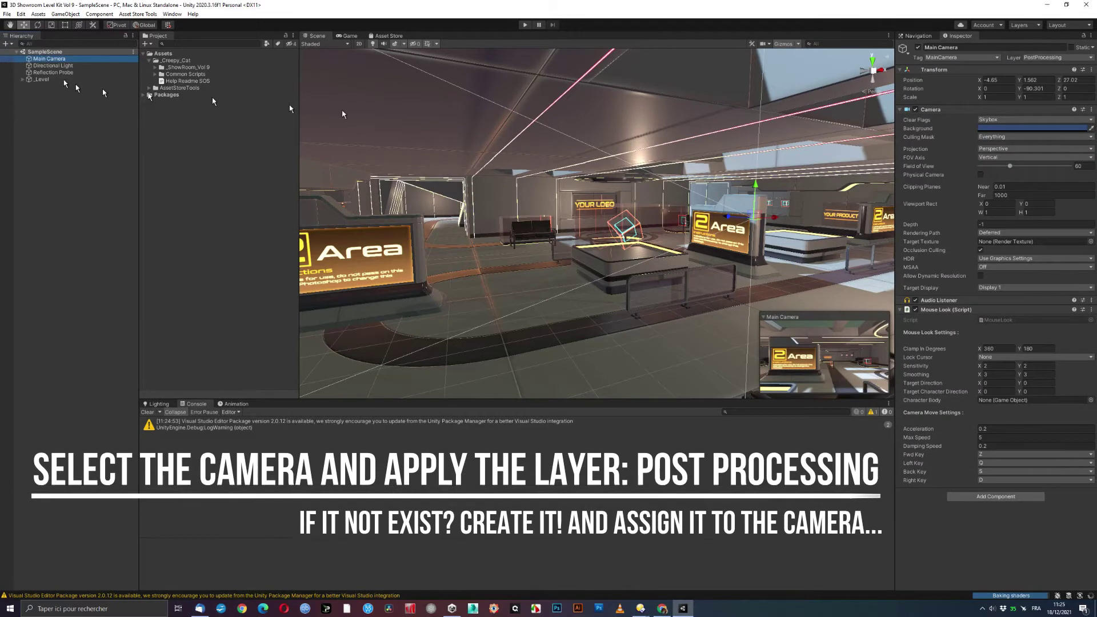
{"action": "left_click", "coordinate": [1050, 57]}
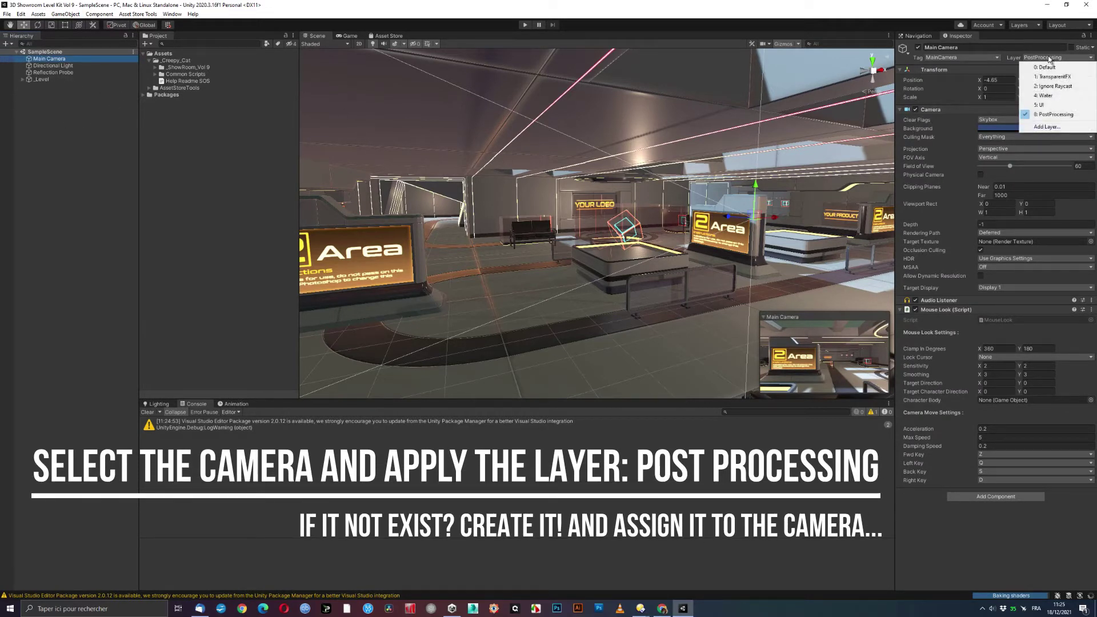
{"action": "left_click", "coordinate": [1047, 127]}
{"action": "left_click", "coordinate": [1038, 169]}
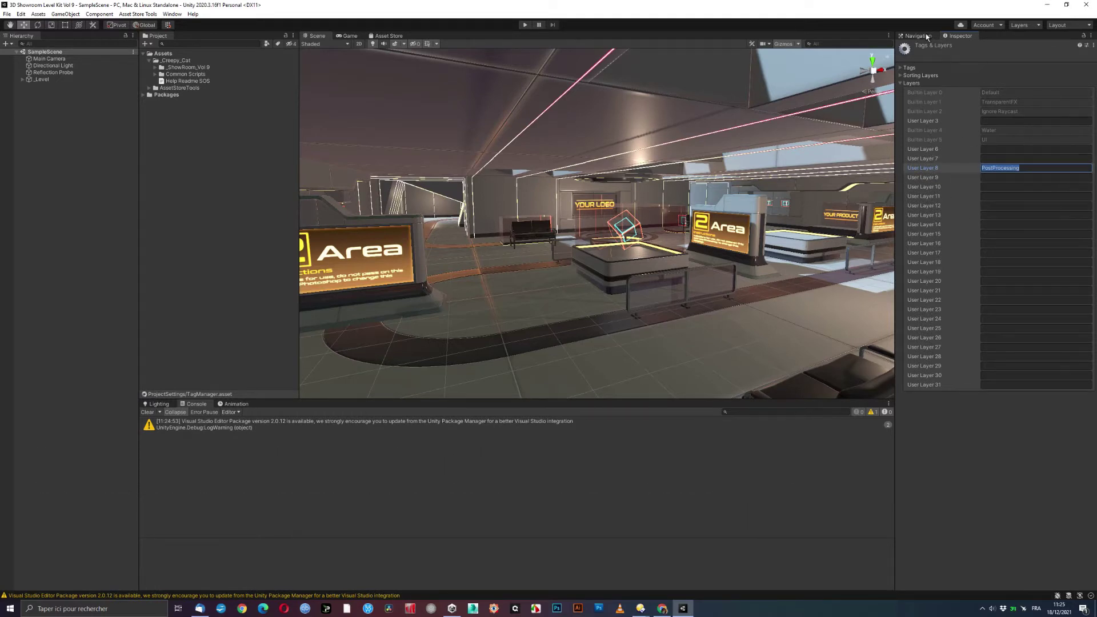
{"action": "left_click", "coordinate": [918, 36]}
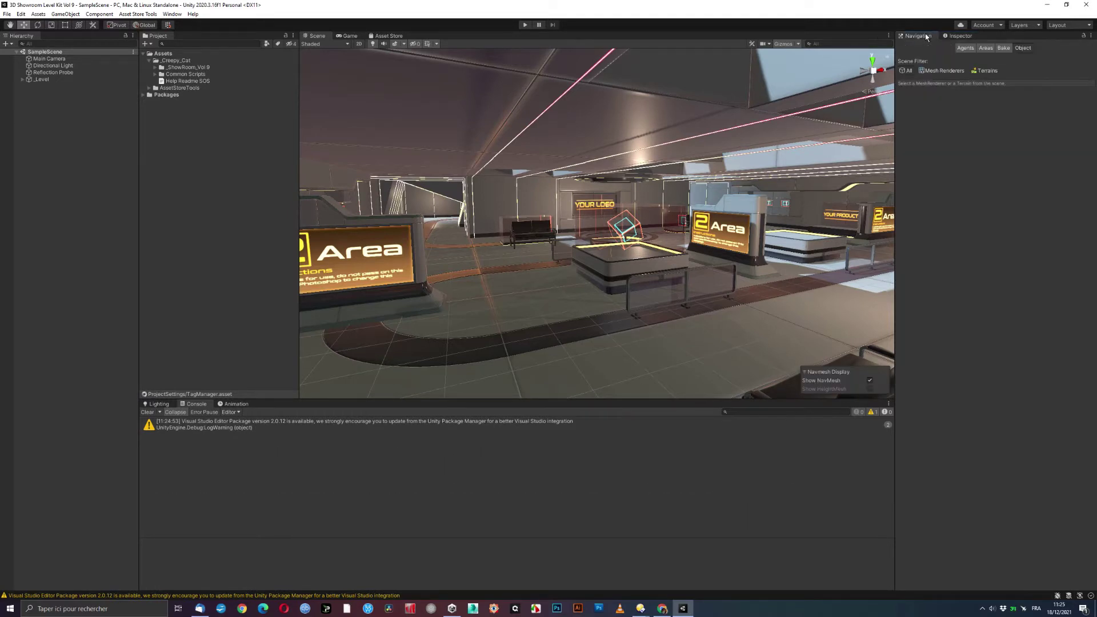
Assign the Main Camera to the PostProcessing layer.
{"action": "left_click", "coordinate": [62, 58]}
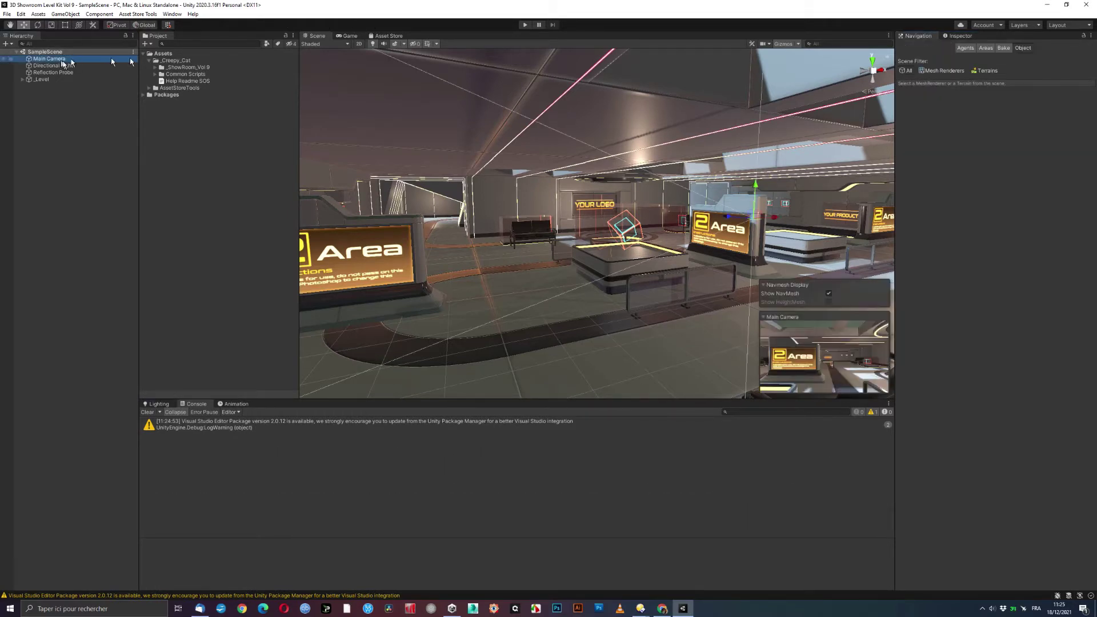
{"action": "left_click", "coordinate": [960, 36]}
{"action": "left_click", "coordinate": [1063, 57]}
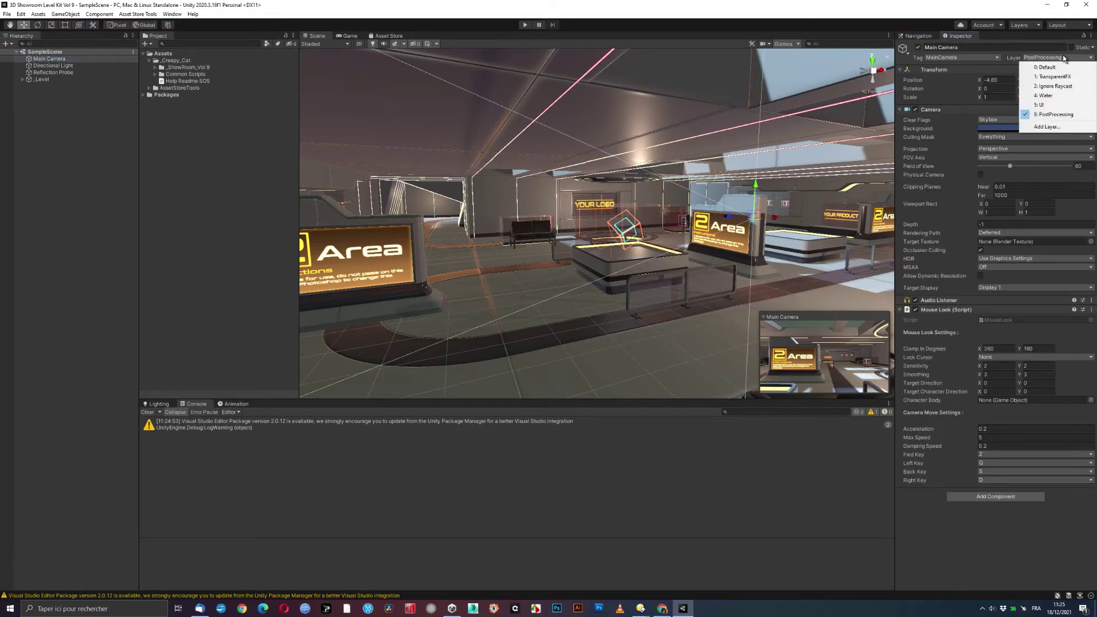
{"action": "left_click", "coordinate": [1047, 115]}
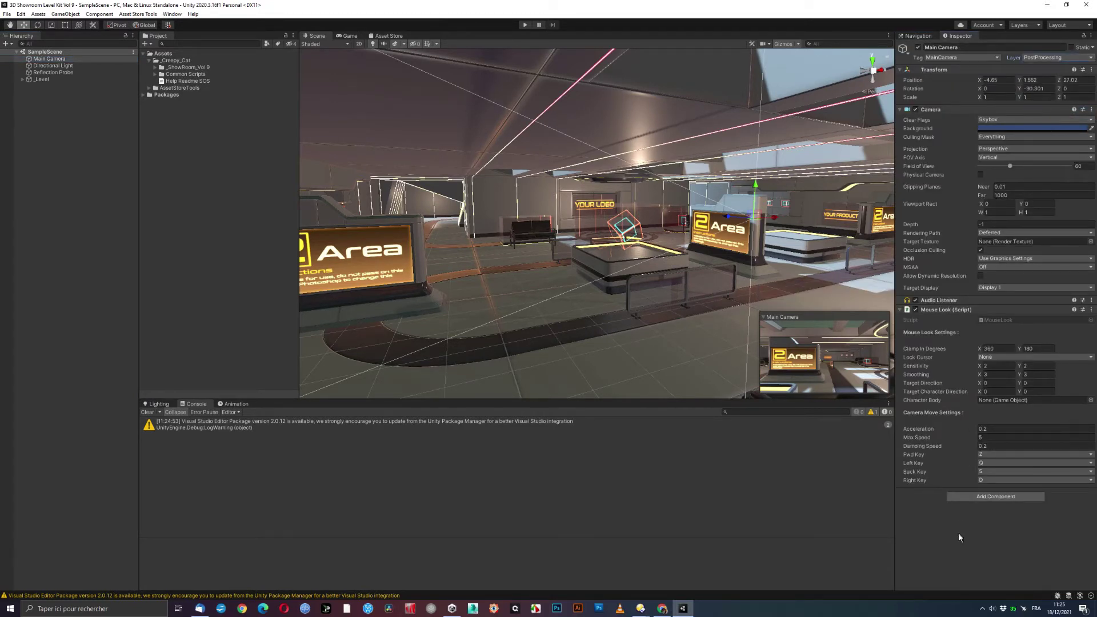
{"action": "left_click", "coordinate": [902, 310]}
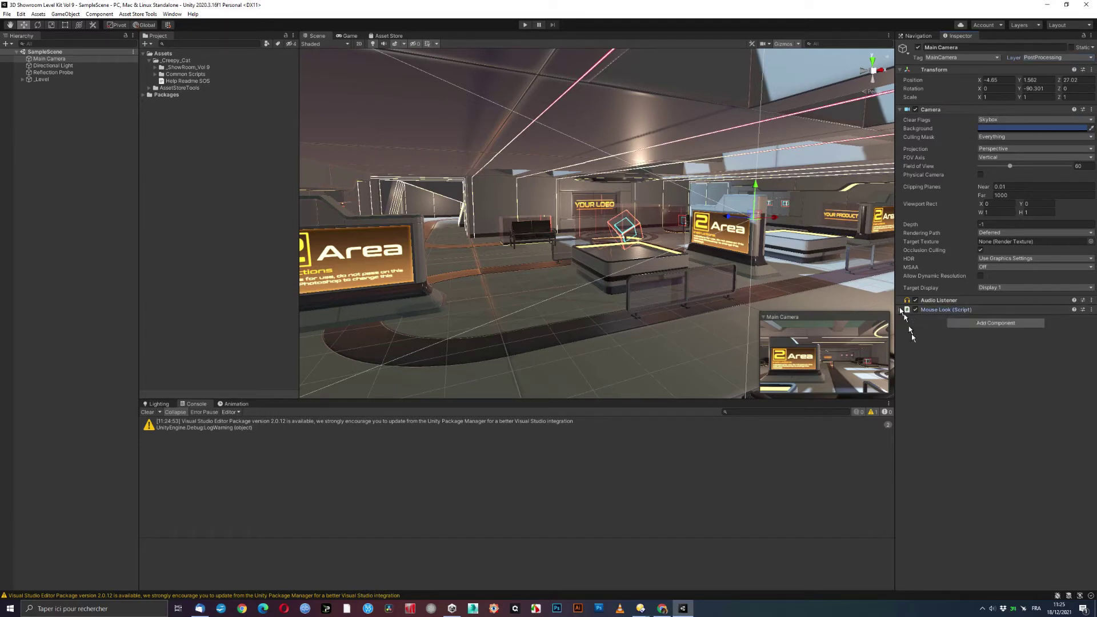
Add a Post-process Layer to the Main Camera, keep Deferred rendering, and set MSAA to Use Graphics Settings.
{"action": "left_click", "coordinate": [993, 324]}
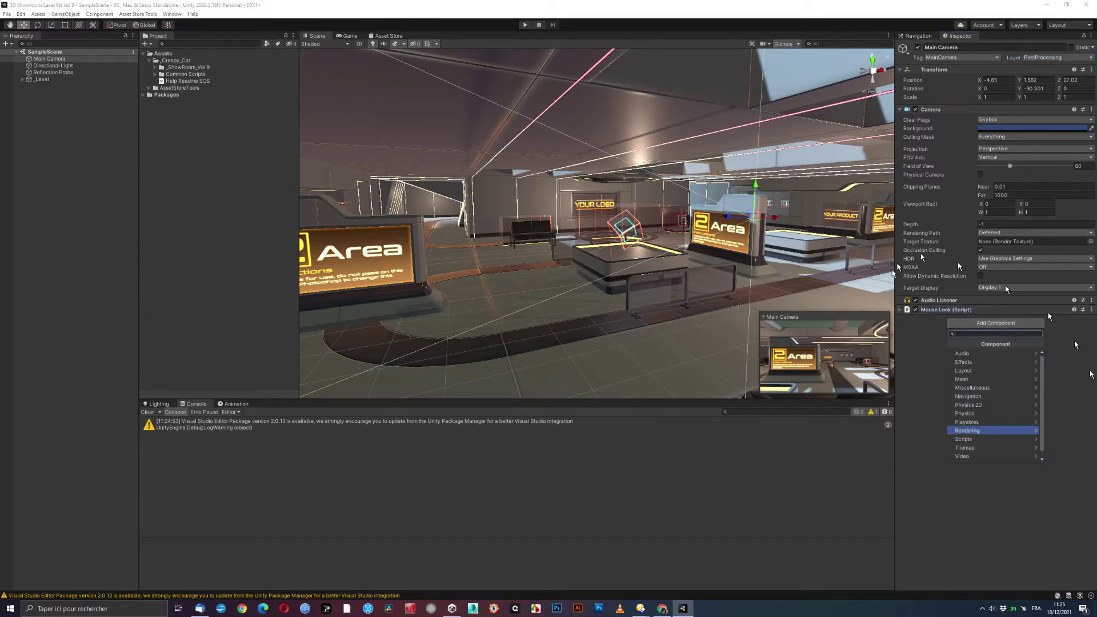
{"action": "left_click", "coordinate": [984, 431]}
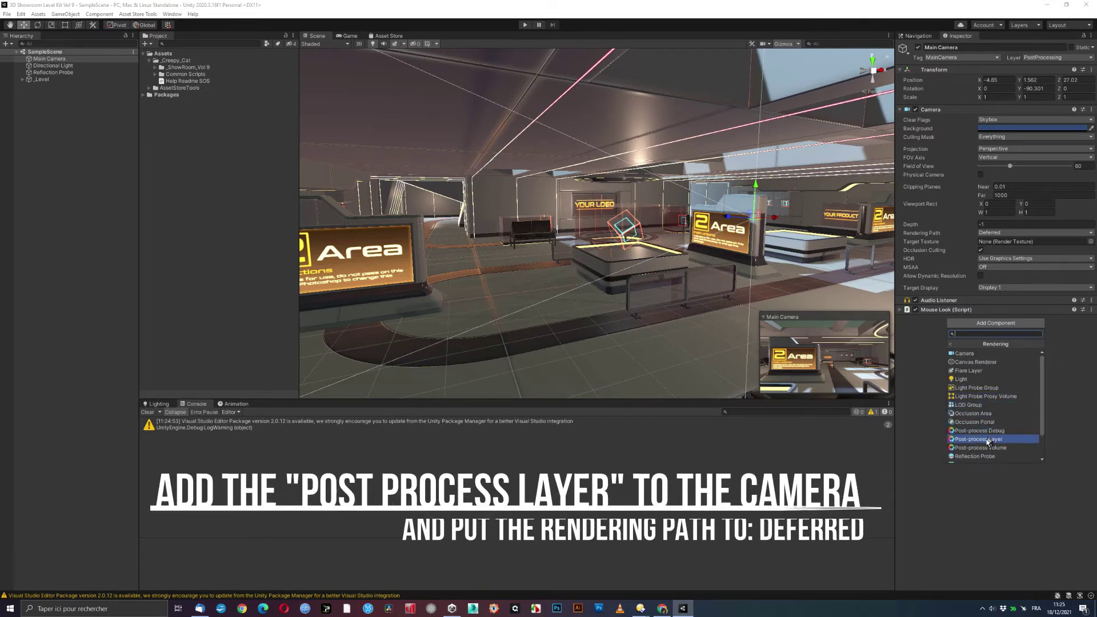
{"action": "left_click", "coordinate": [987, 440]}
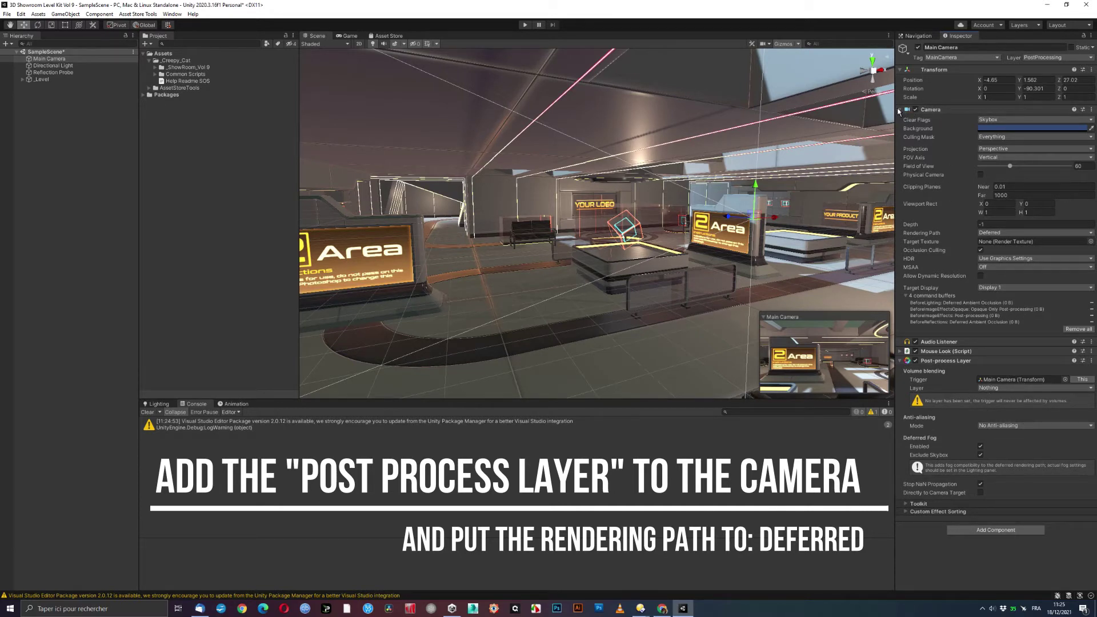
{"action": "left_click", "coordinate": [997, 234]}
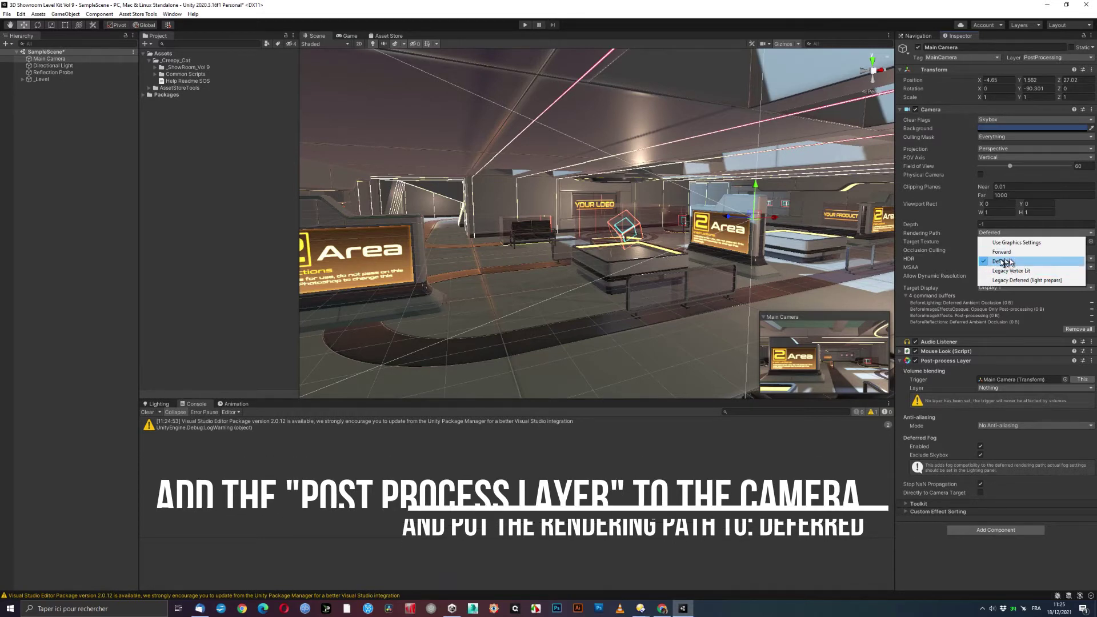
{"action": "left_click", "coordinate": [1001, 262]}
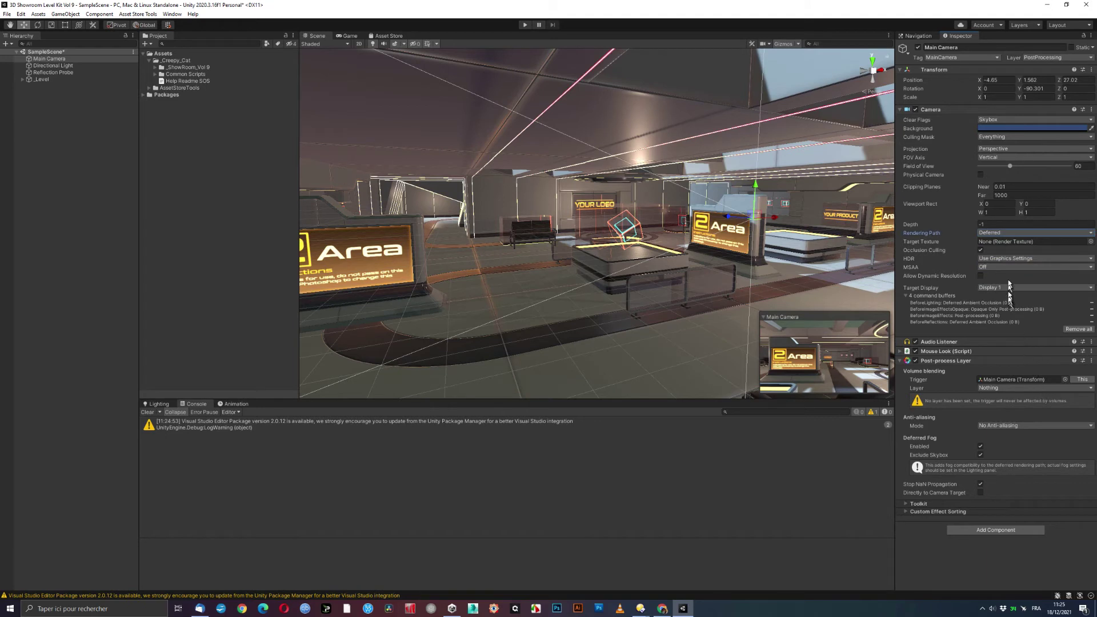
{"action": "left_click", "coordinate": [1004, 267]}
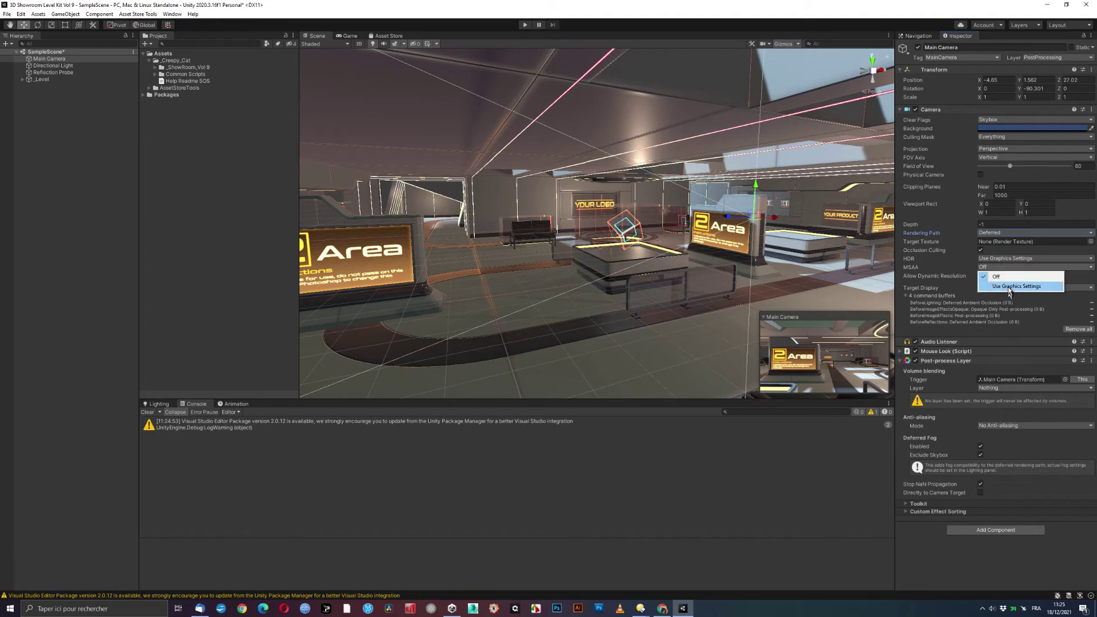
{"action": "left_click", "coordinate": [1009, 284]}
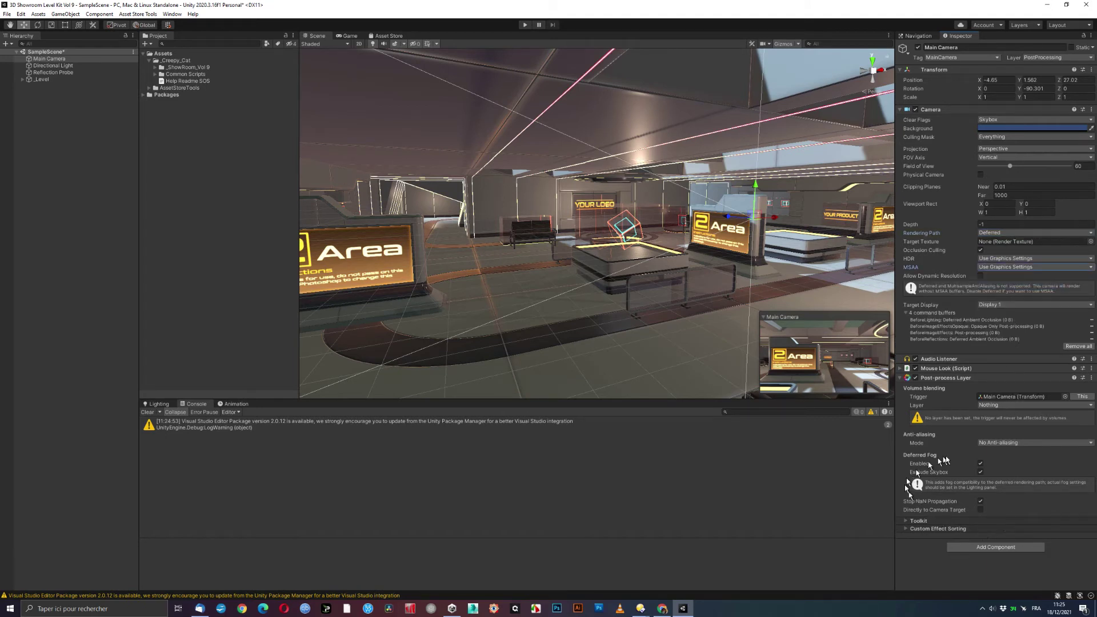
Set the Post-process Layer to the PostProcessing layer with FXAA anti-aliasing.
{"action": "left_click", "coordinate": [1092, 405]}
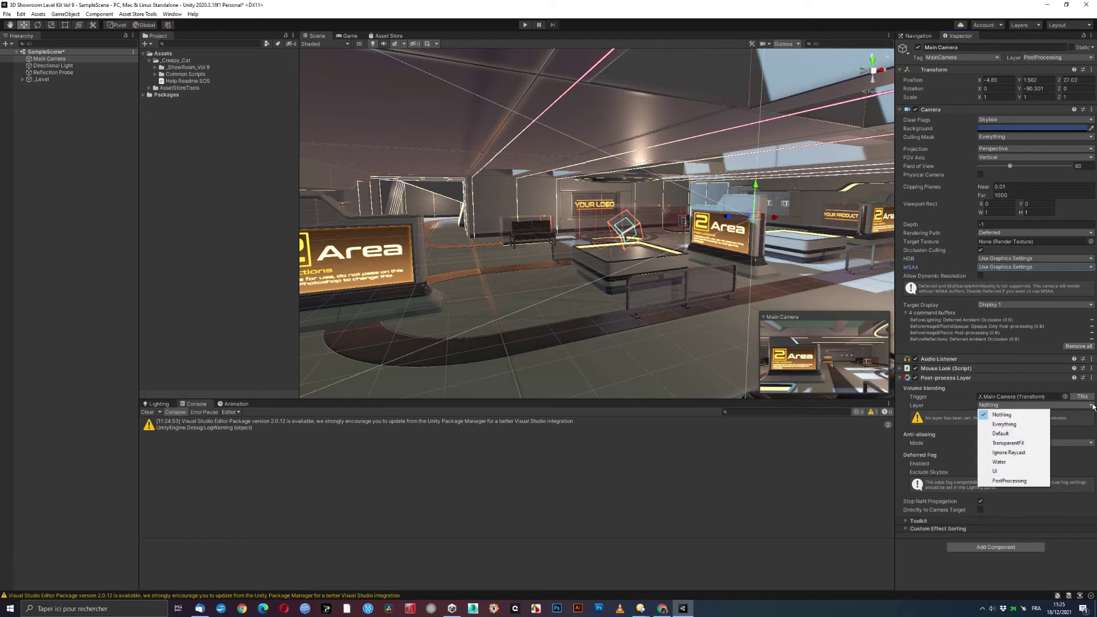
{"action": "left_click", "coordinate": [1009, 481]}
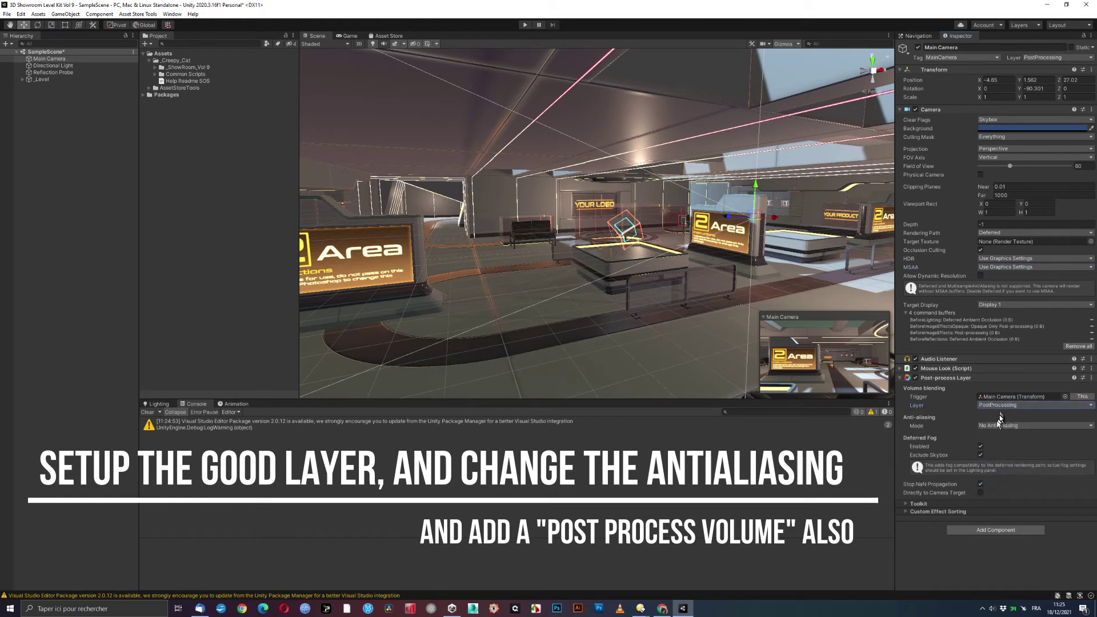
{"action": "left_click", "coordinate": [998, 426]}
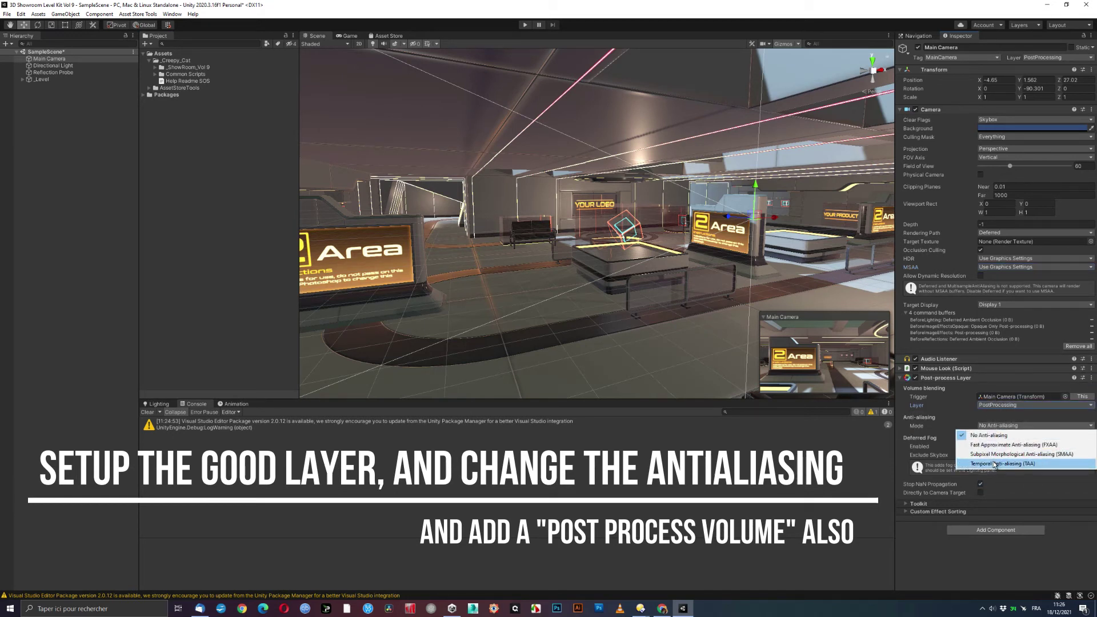
{"action": "left_click", "coordinate": [1009, 444]}
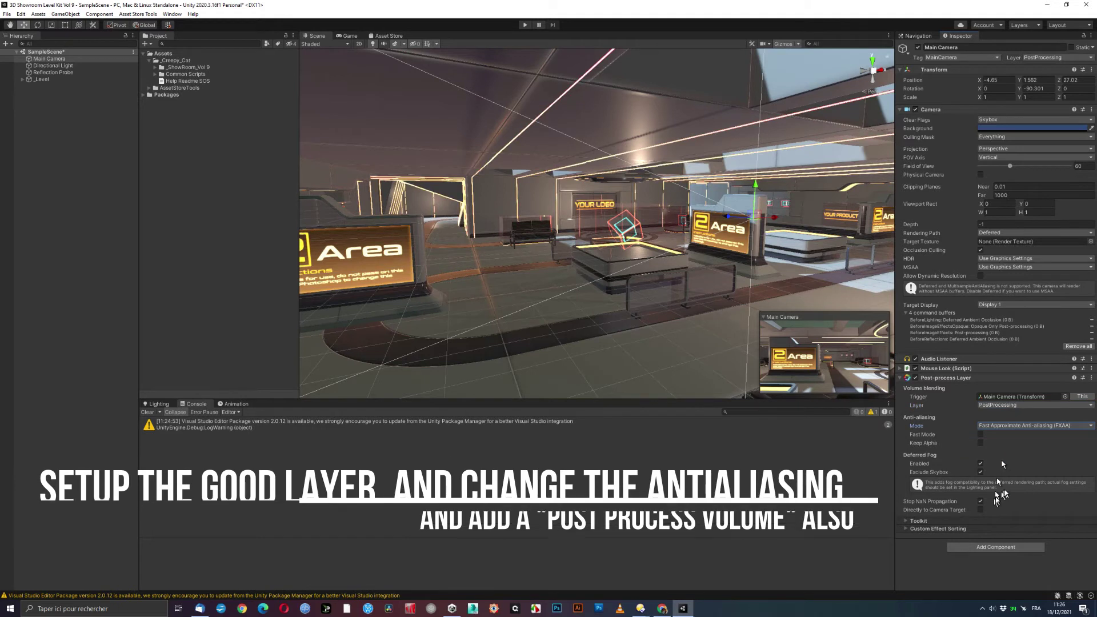
{"action": "left_click", "coordinate": [975, 547]}
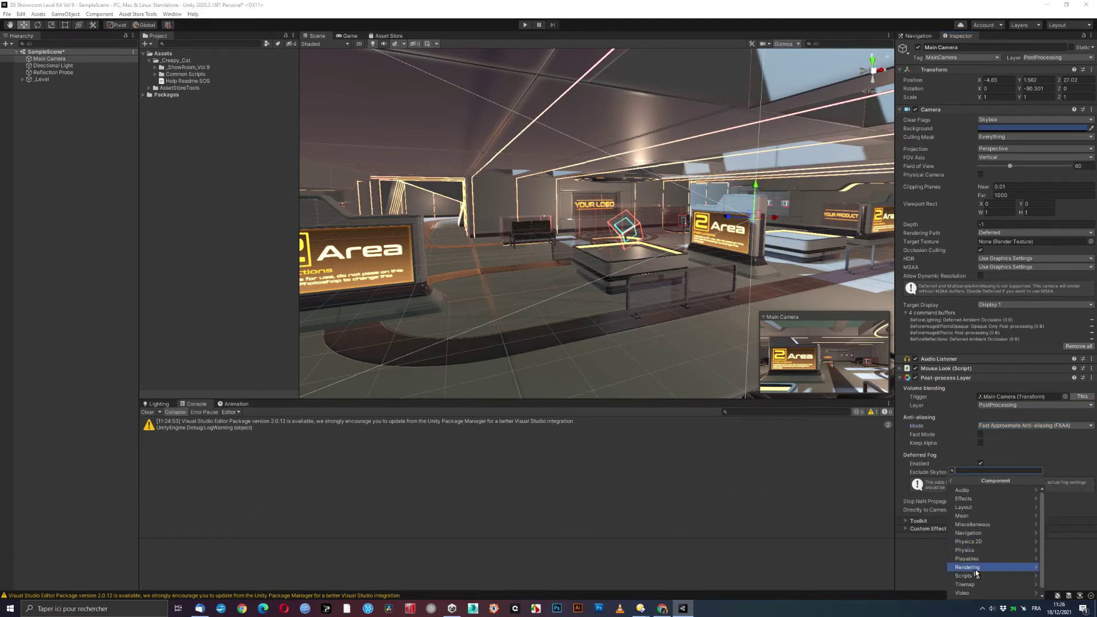
Add a global Post-process Volume to the camera using Post Effect Profile.
{"action": "left_click", "coordinate": [977, 568]}
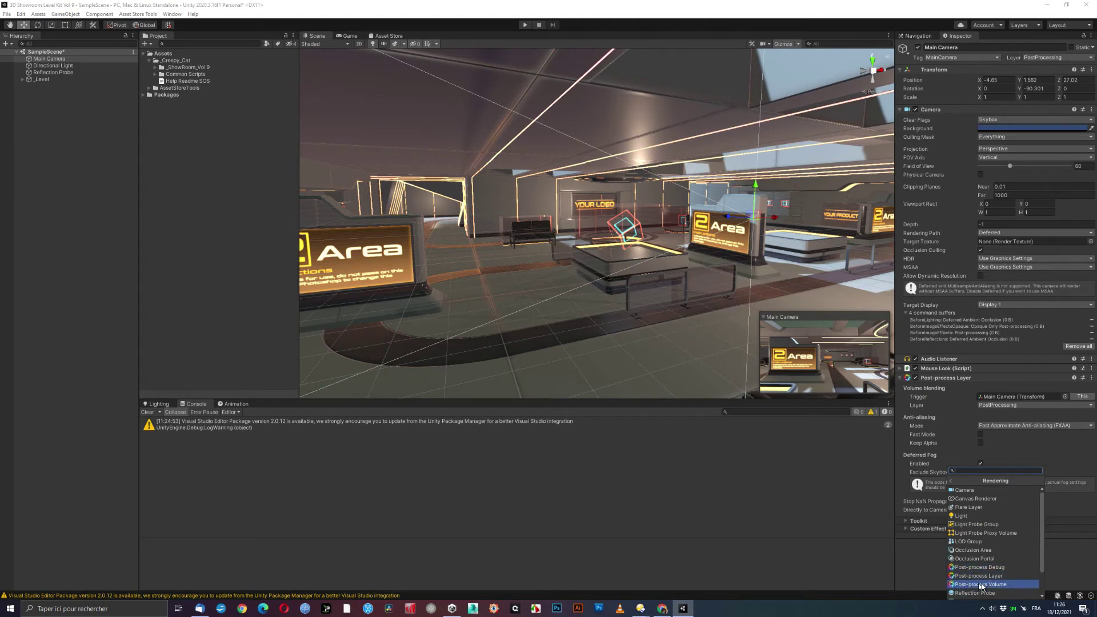
{"action": "left_click", "coordinate": [980, 585]}
{"action": "scroll", "coordinate": [1003, 466], "scroll_direction": "down", "scroll_amount": 2}
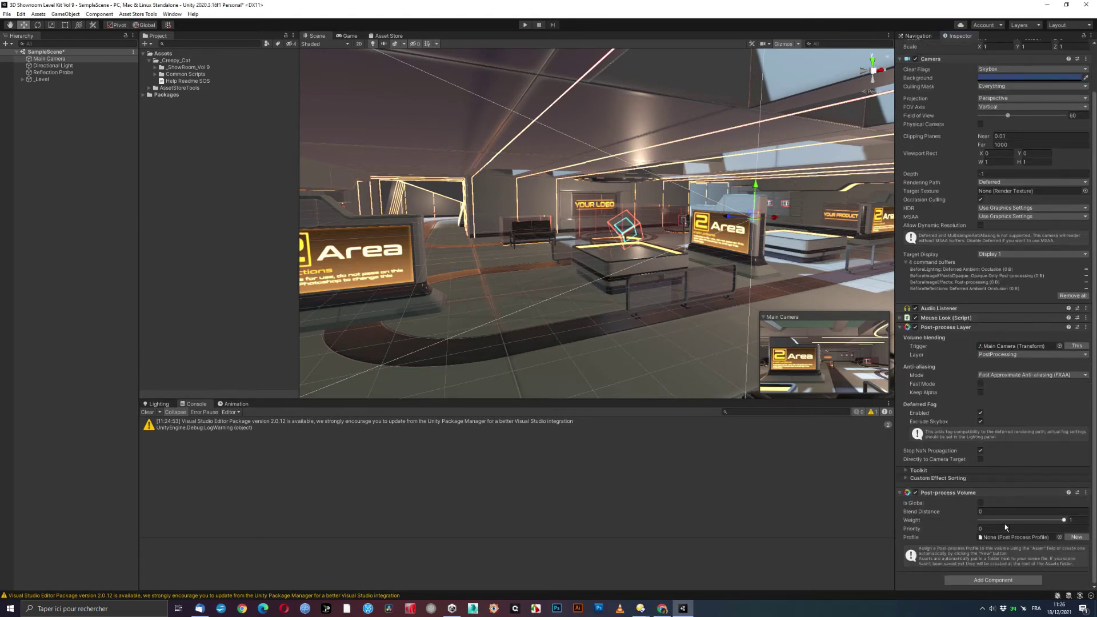
{"action": "left_click", "coordinate": [982, 503]}
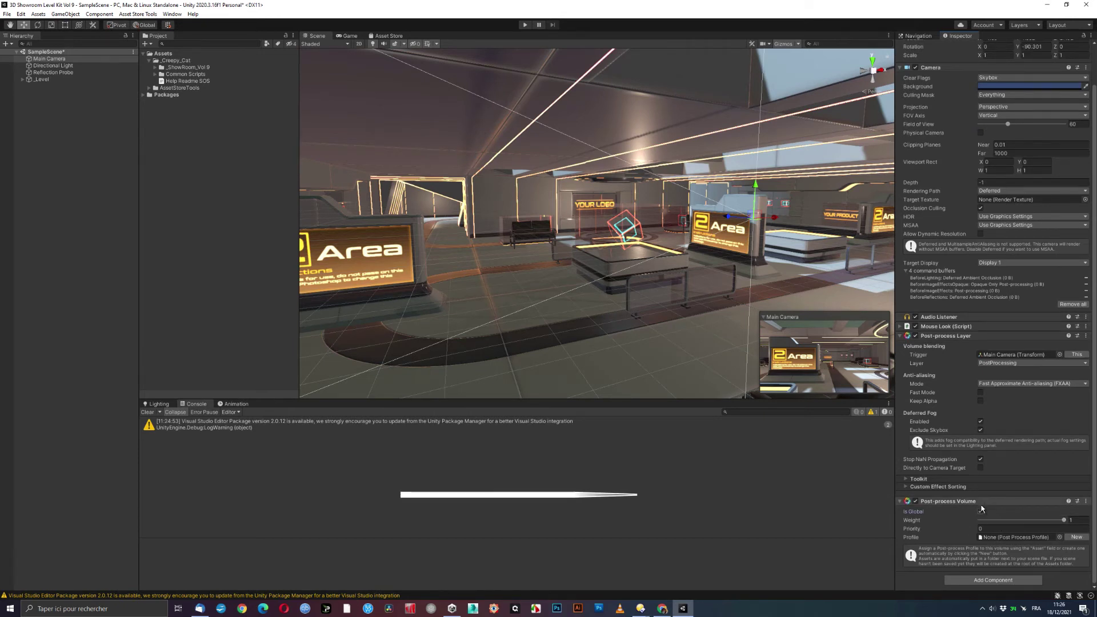
{"action": "left_click", "coordinate": [1061, 537]}
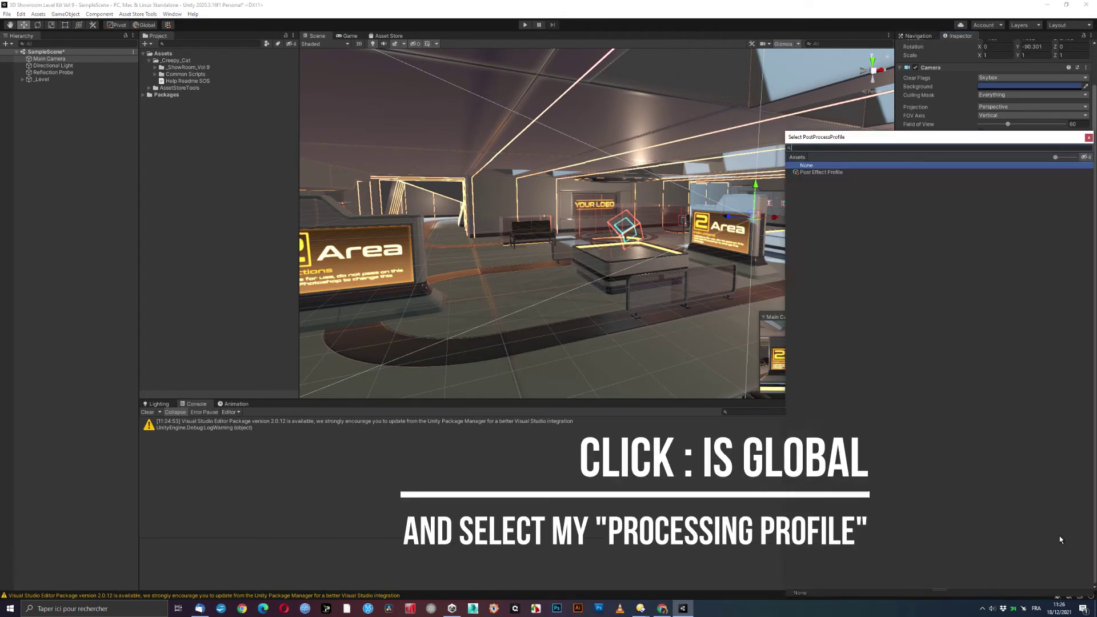
{"action": "left_click", "coordinate": [815, 172]}
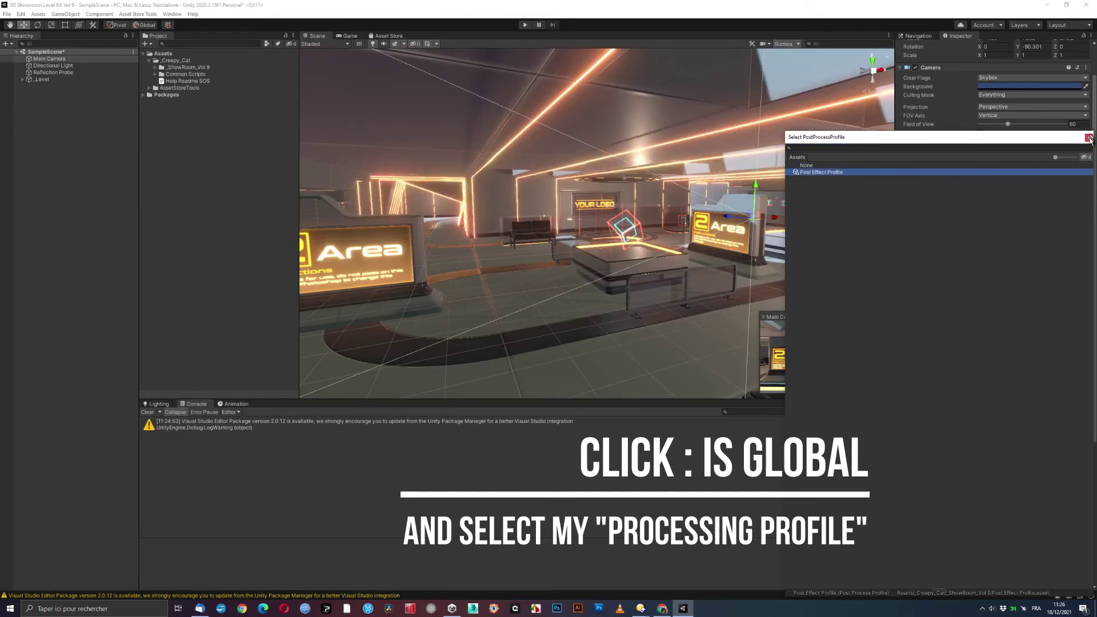
{"action": "left_click", "coordinate": [1089, 138]}
Fly the Scene view through the showroom and neon corridor, then enable Screen Space Reflections.
{"action": "mouse_move", "coordinate": [515, 269]}
{"action": "middle_mouse_down"}
{"action": "mouse_move", "coordinate": [543, 257]}
{"action": "mouse_move", "coordinate": [520, 251]}
{"action": "middle_mouse_up"}
{"action": "right_click_drag", "start_coordinate": [521, 251], "coordinate": [498, 250]}
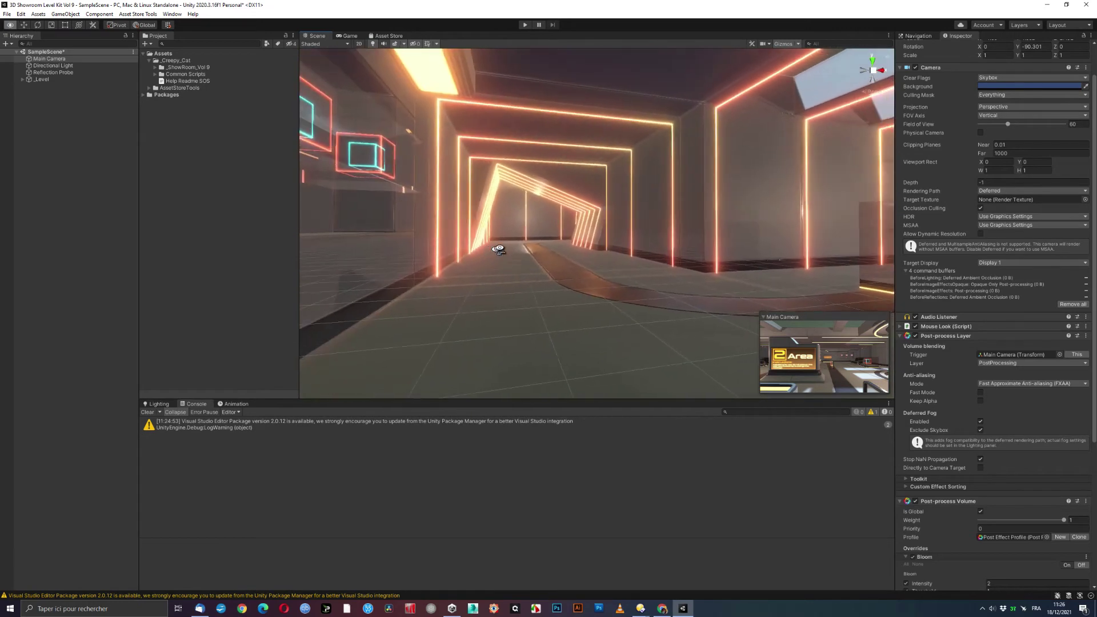
{"action": "right_click_drag", "start_coordinate": [498, 250], "coordinate": [423, 251]}
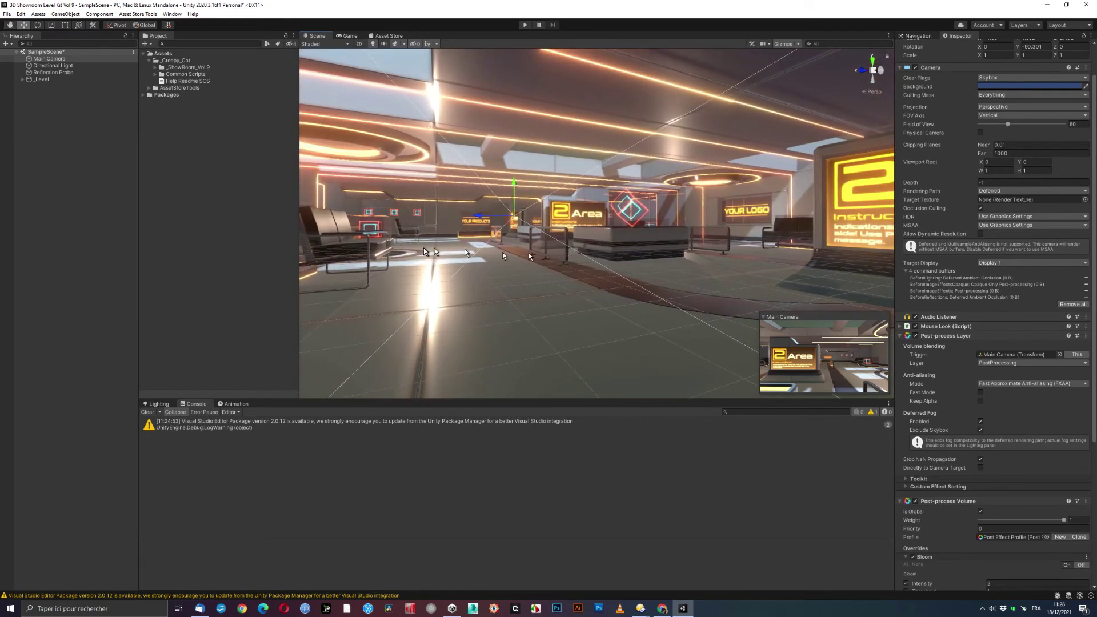
{"action": "right_click_drag", "start_coordinate": [530, 256], "coordinate": [604, 259]}
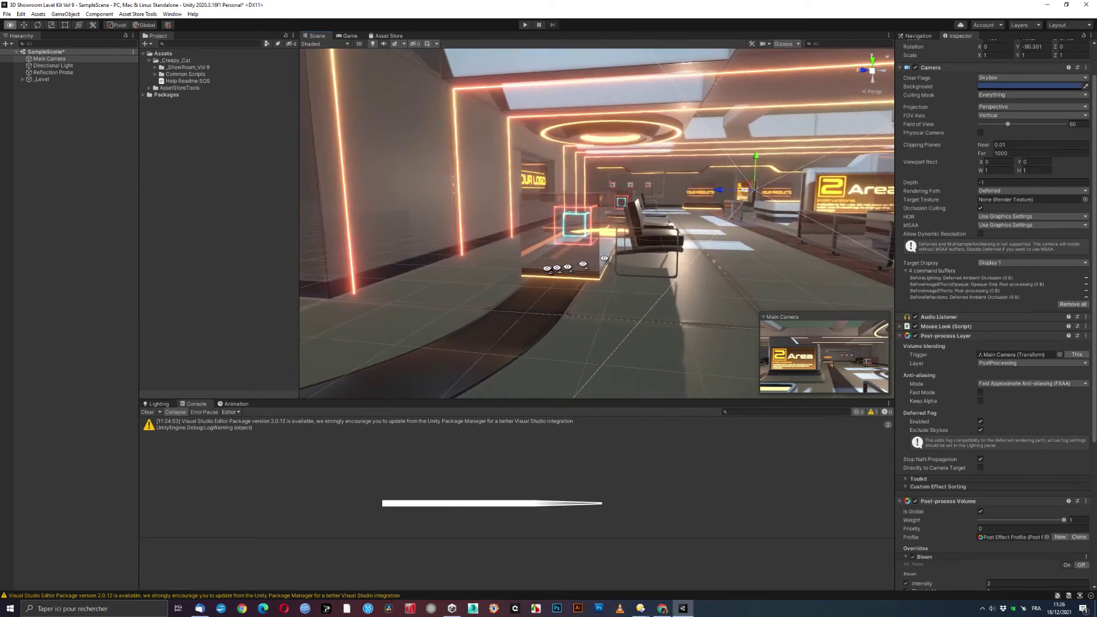
{"action": "scroll", "coordinate": [937, 366], "scroll_direction": "down", "scroll_amount": 5}
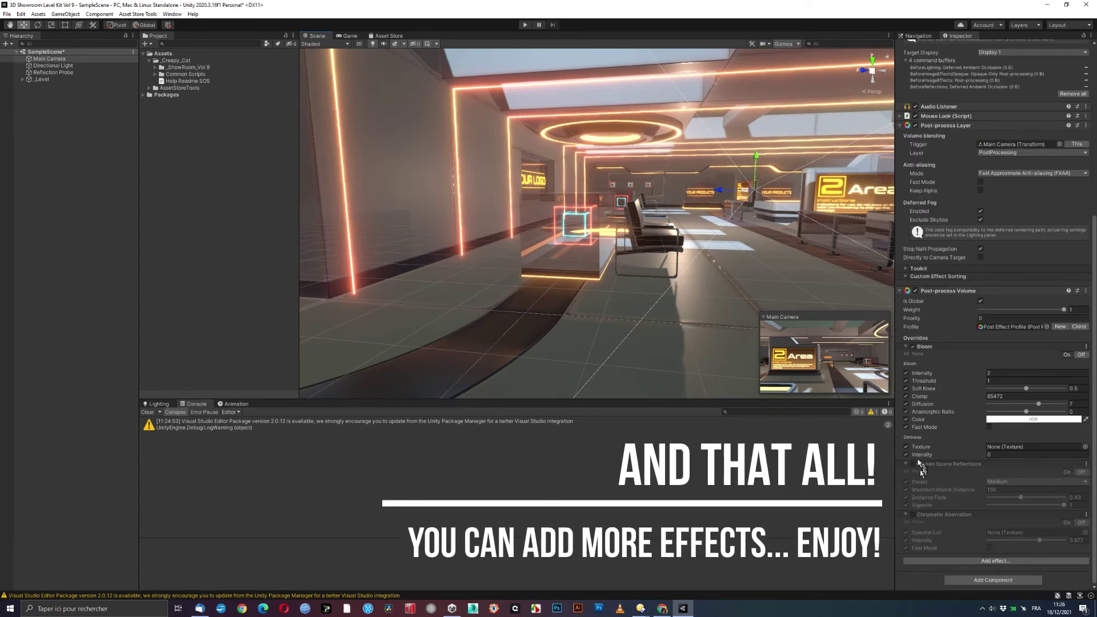
{"action": "left_click", "coordinate": [913, 464]}
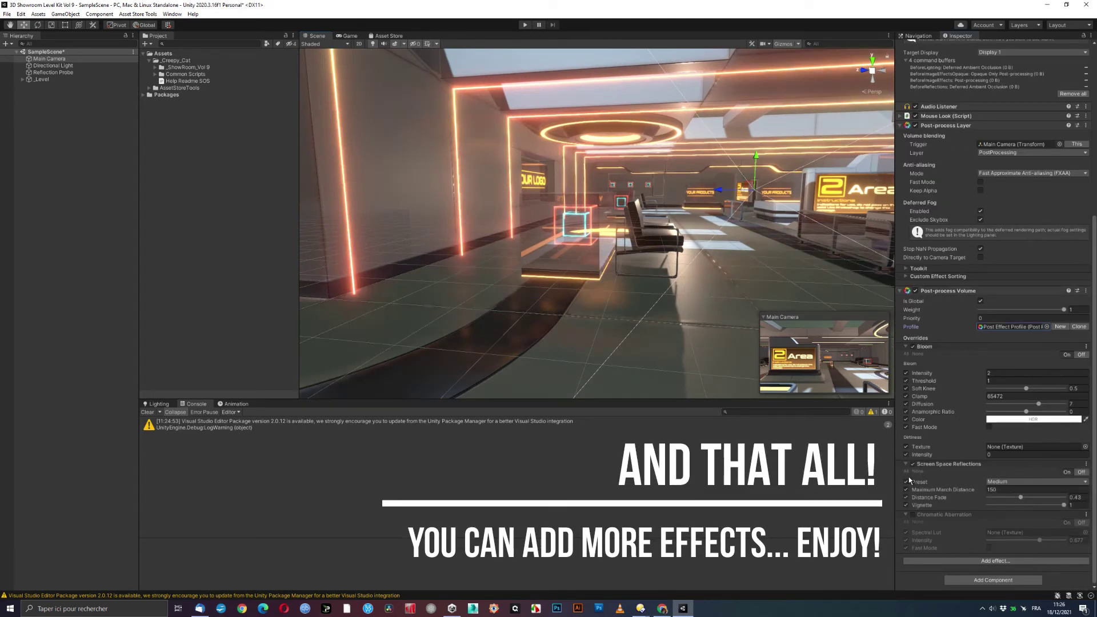
Enable Chromatic Aberration and add an Ambient Occlusion override to the profile.
{"action": "left_click", "coordinate": [913, 515]}
{"action": "right_click_drag", "start_coordinate": [678, 157], "coordinate": [704, 189]}
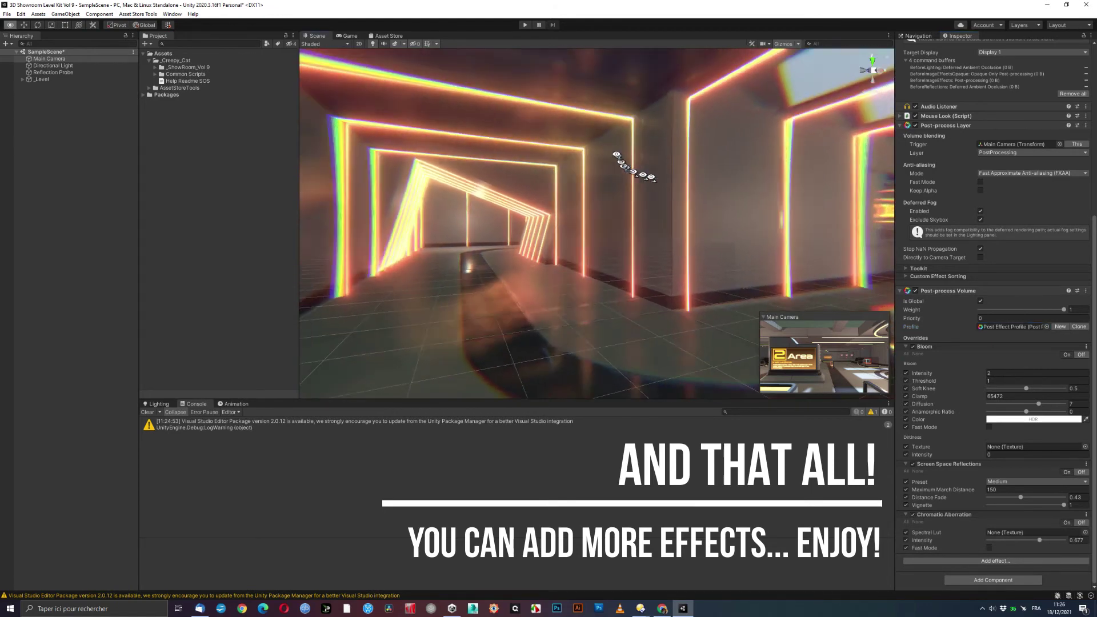
{"action": "left_click", "coordinate": [996, 561]}
{"action": "mouse_move", "coordinate": [995, 568]}
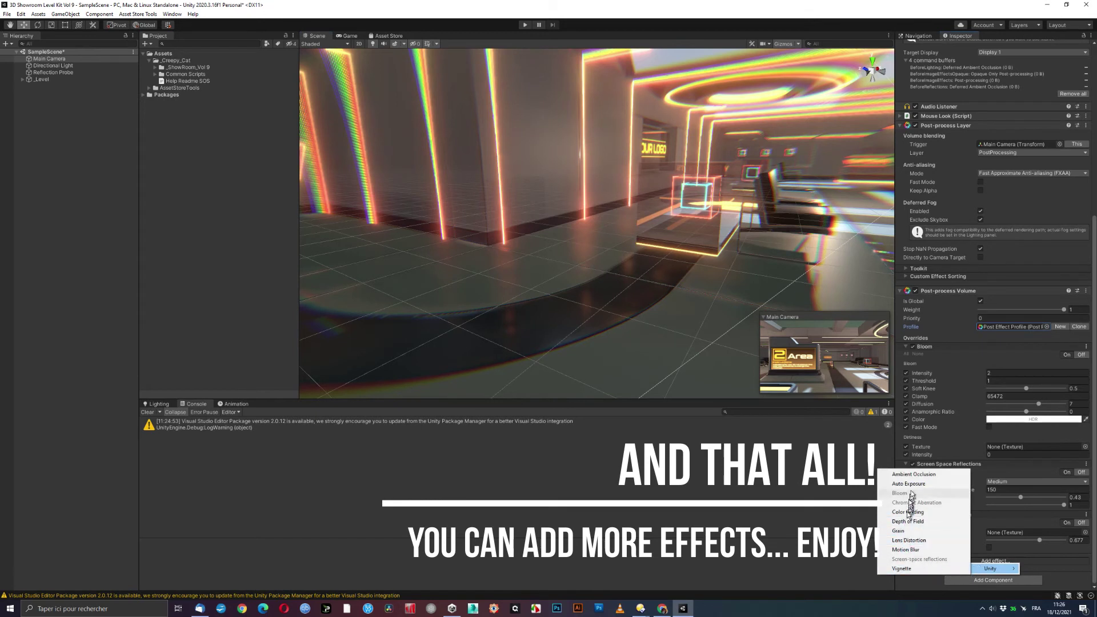
{"action": "left_click", "coordinate": [919, 475]}
Enable all Ambient Occlusion settings, raise intensity to 1.06, and run the scene in Play mode.
{"action": "scroll", "coordinate": [951, 497], "scroll_direction": "down", "scroll_amount": 1}
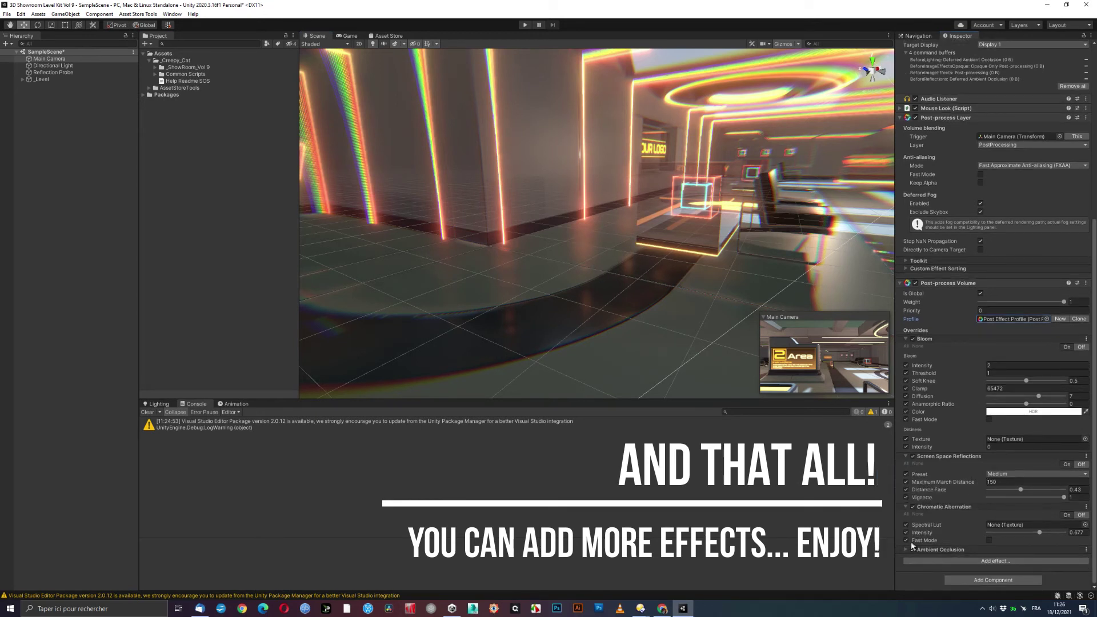
{"action": "left_click", "coordinate": [906, 550]}
{"action": "scroll", "coordinate": [954, 499], "scroll_direction": "down", "scroll_amount": 2}
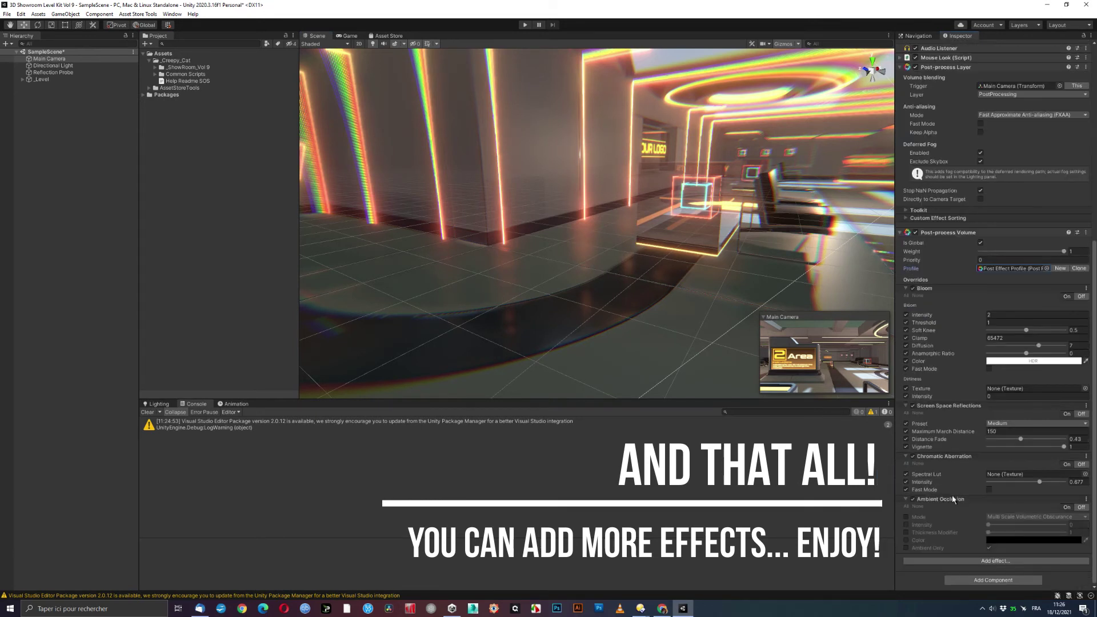
{"action": "left_click", "coordinate": [907, 507]}
{"action": "mouse_move", "coordinate": [989, 527]}
{"action": "left_mouse_down"}
{"action": "mouse_move", "coordinate": [1038, 538]}
{"action": "mouse_move", "coordinate": [1008, 540]}
{"action": "left_mouse_up"}
{"action": "left_click", "coordinate": [525, 24]}
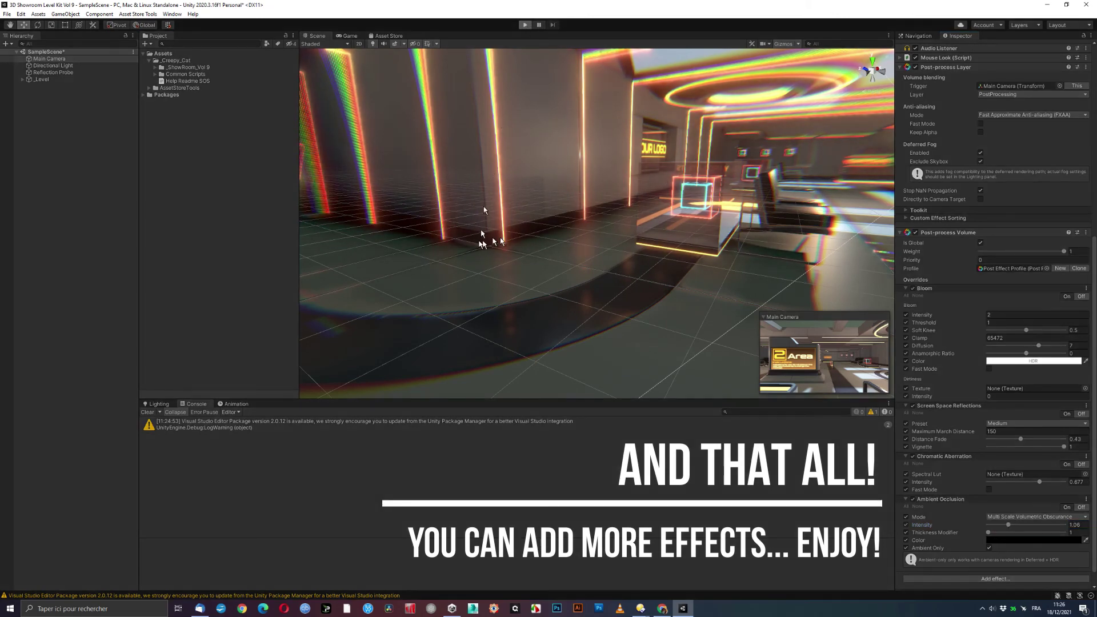